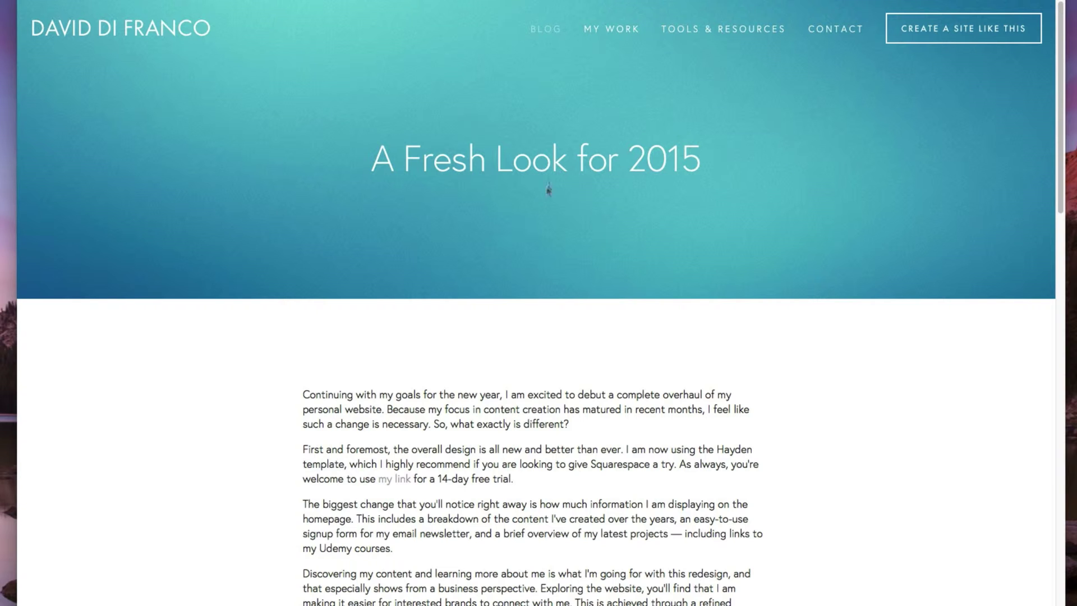
# Tour My Work, Tools & Resources and Contact, selecting each banner heading: 'This is my work.', 'Use what I use.', 'Let's talk.'
pyautogui.click(611, 33)
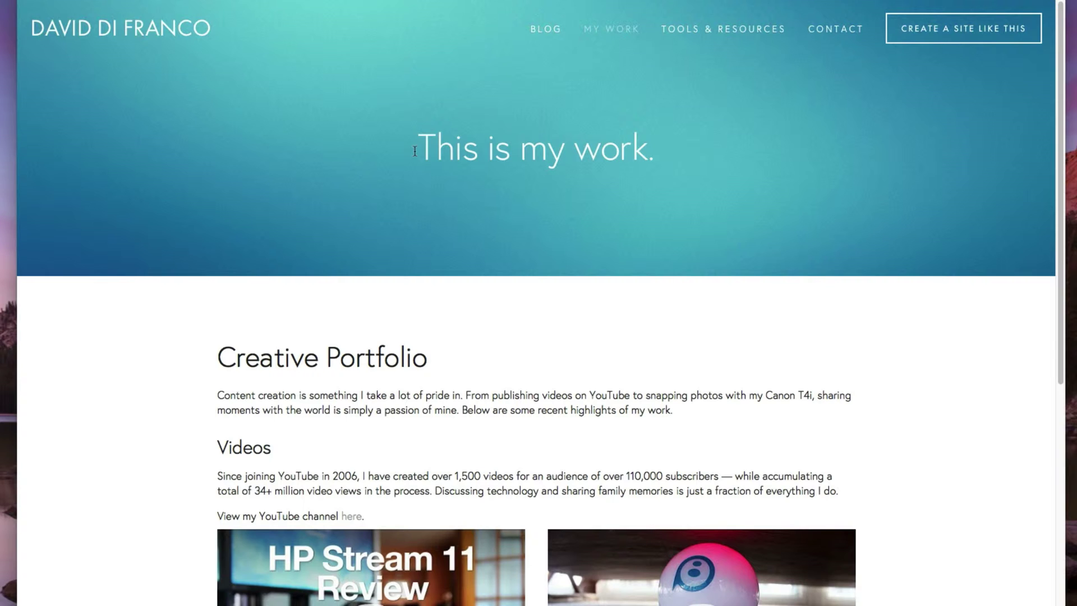
pyautogui.moveTo(415, 150); pyautogui.dragTo(656, 140)
pyautogui.click(657, 136)
pyautogui.click(712, 35)
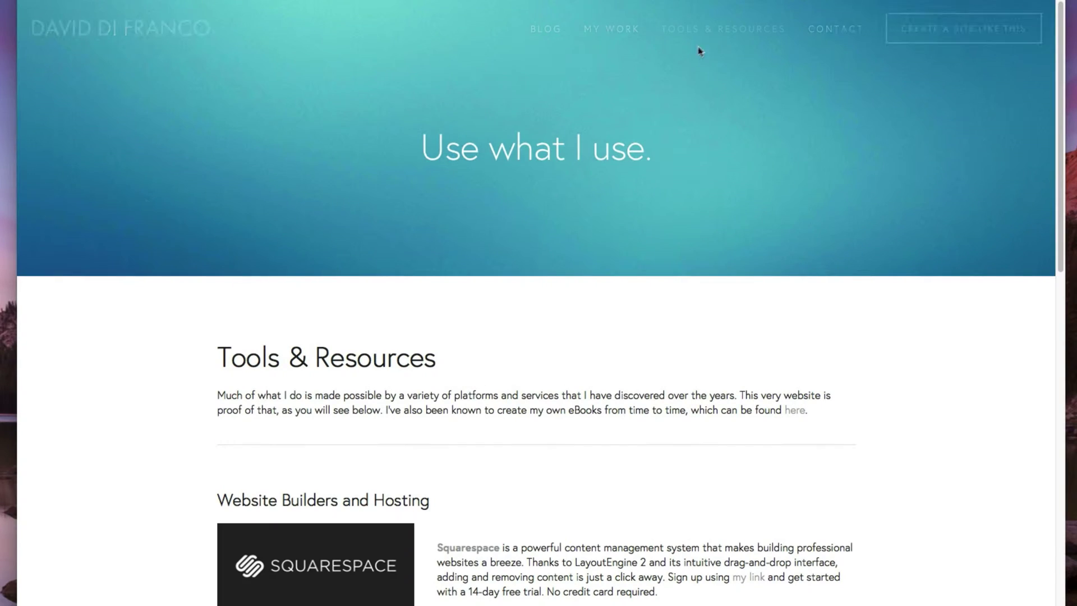
pyautogui.moveTo(422, 149); pyautogui.dragTo(646, 144)
pyautogui.click(646, 144)
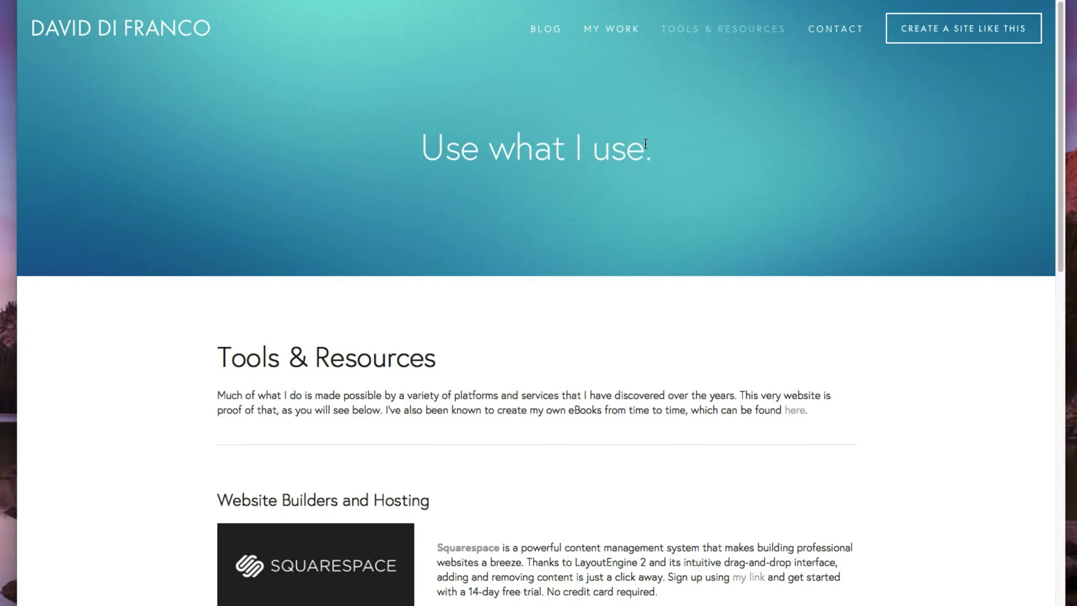
pyautogui.click(817, 36)
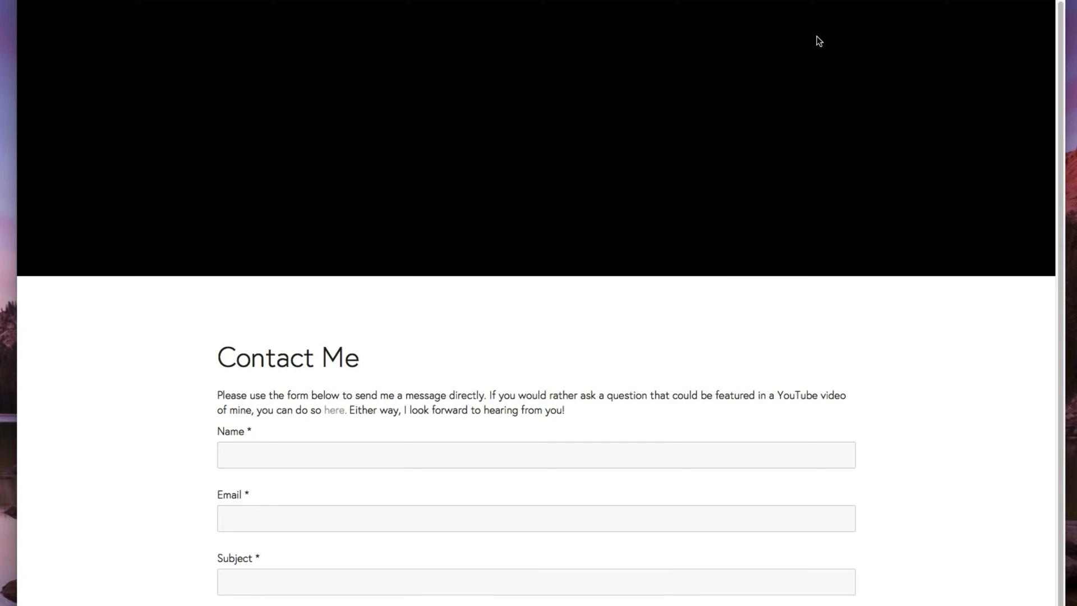
pyautogui.moveTo(465, 149)
pyautogui.mouseDown()
pyautogui.moveTo(610, 143)
pyautogui.moveTo(471, 147)
pyautogui.mouseUp()
pyautogui.click(610, 141)
pyautogui.click(471, 147)
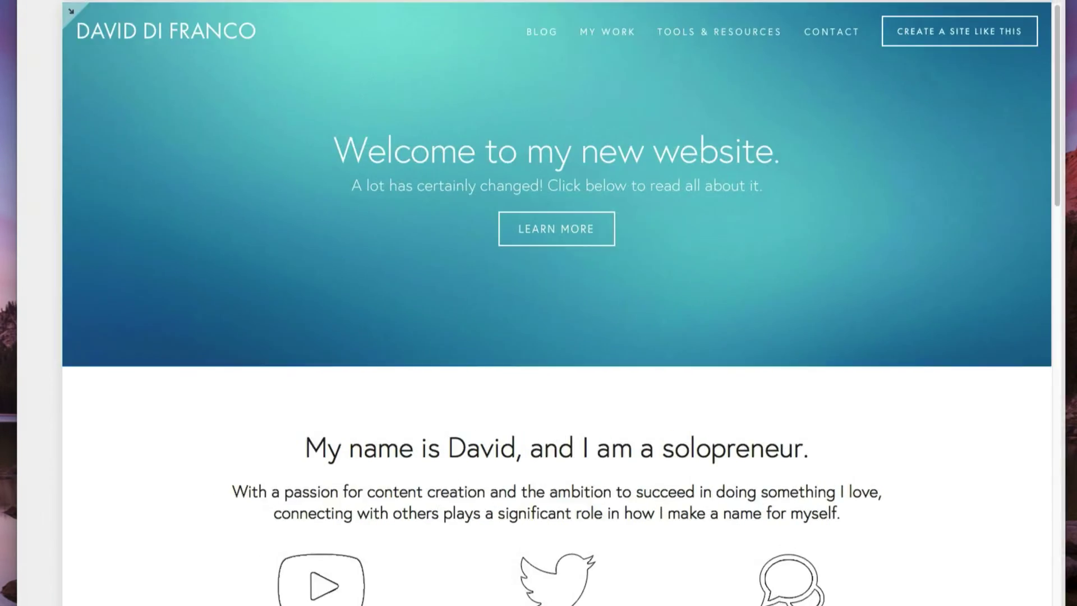
# Preview the My Work page from the Main Navigation pages list
pyautogui.click(117, 160)
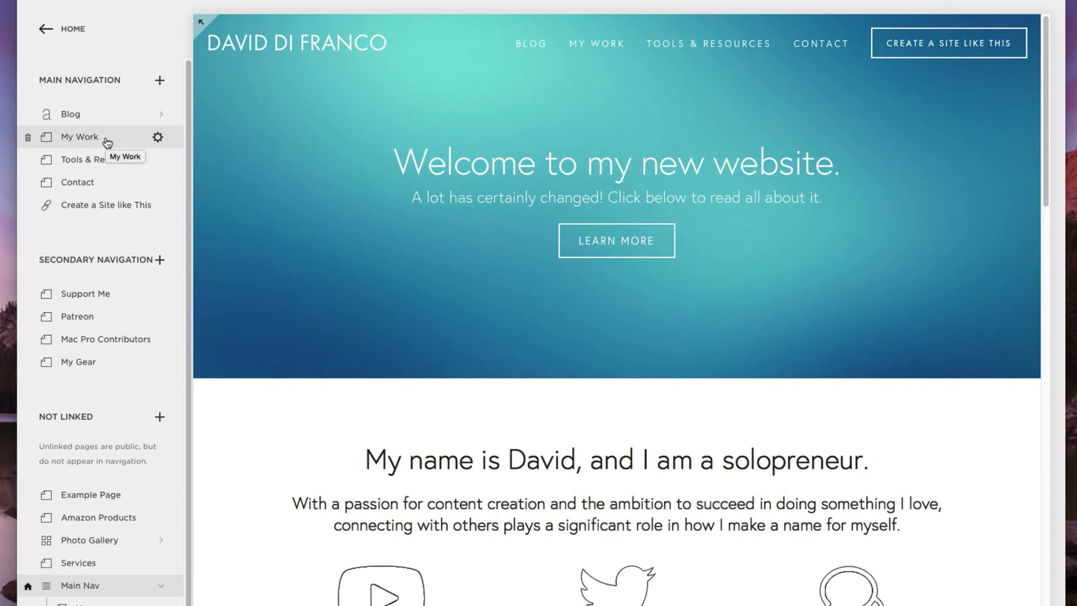
pyautogui.click(106, 140)
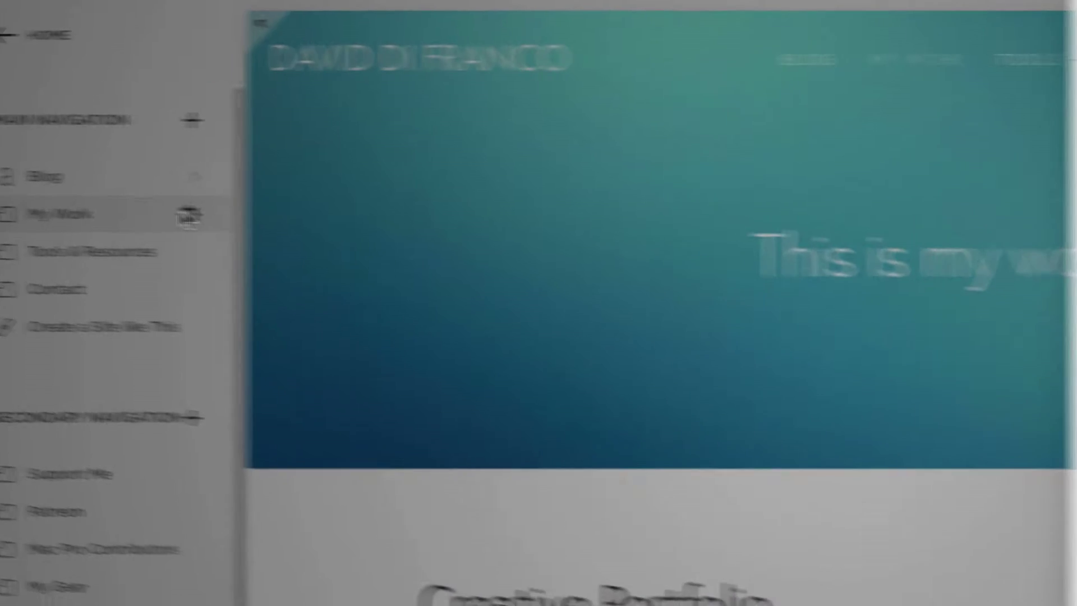
# Select the 'This is my work.' description in the My Work page settings
pyautogui.click(238, 218)
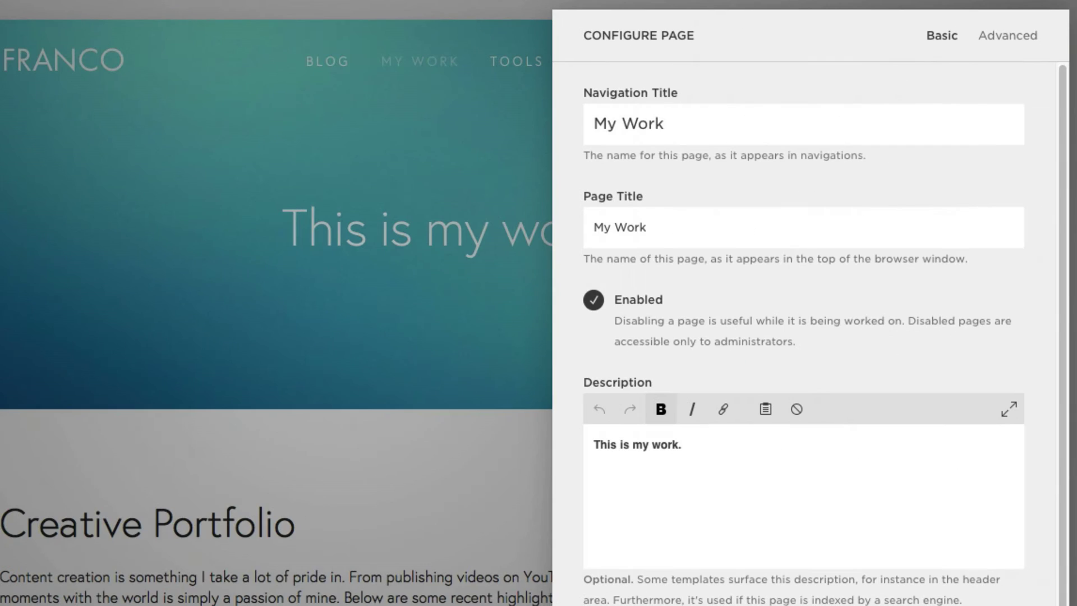
pyautogui.click(696, 455)
pyautogui.keyDown('shift'); pyautogui.click(586, 447); pyautogui.keyUp('shift')
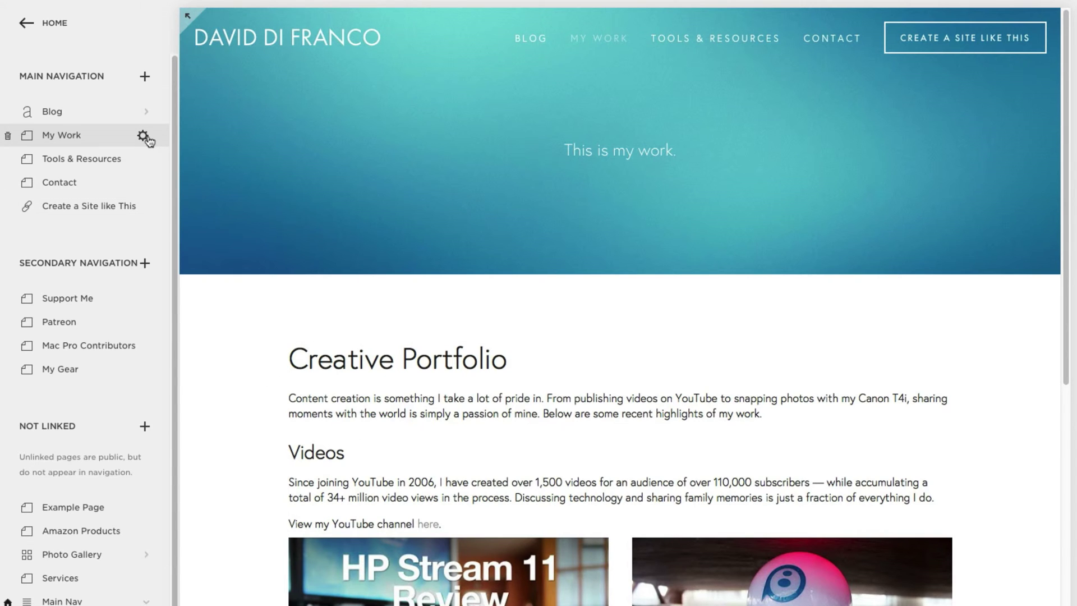
# Bold the My Work description 'This is my work.' and save the page settings
pyautogui.click(144, 137)
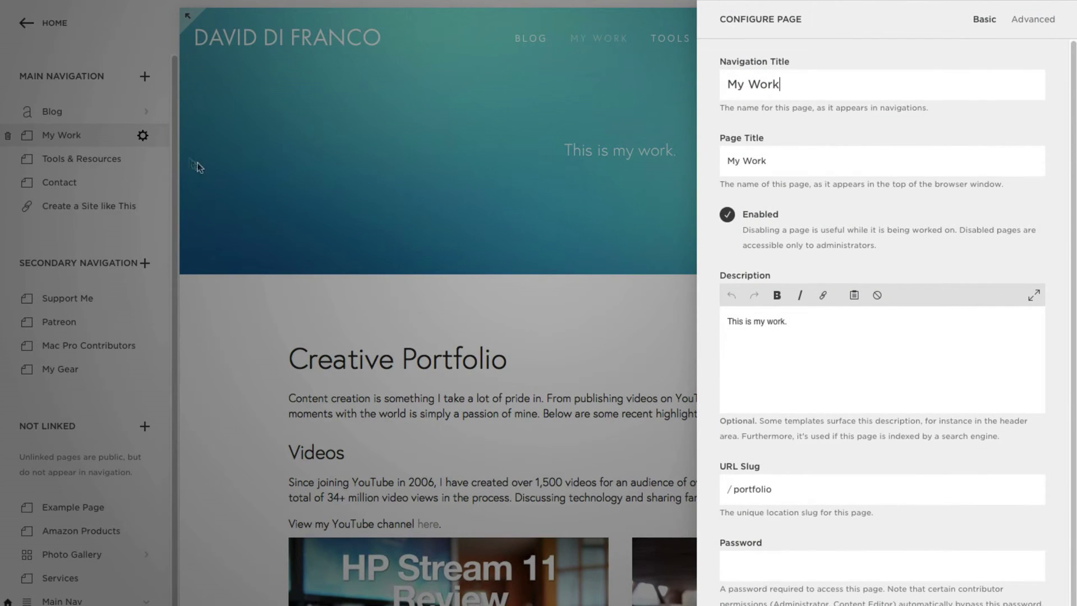
pyautogui.moveTo(800, 321); pyautogui.dragTo(721, 320)
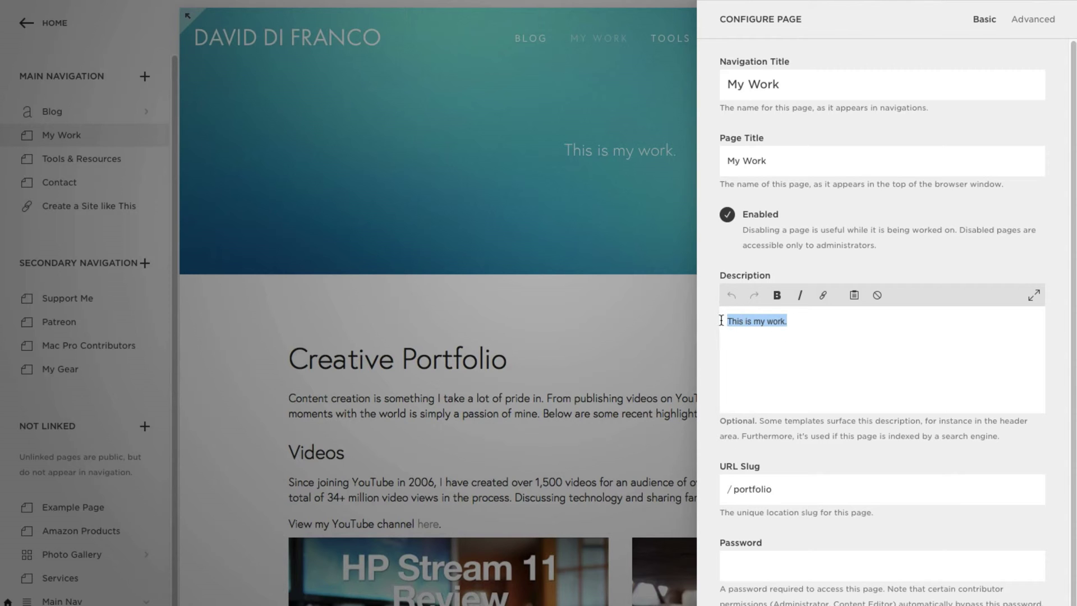
pyautogui.click(777, 295)
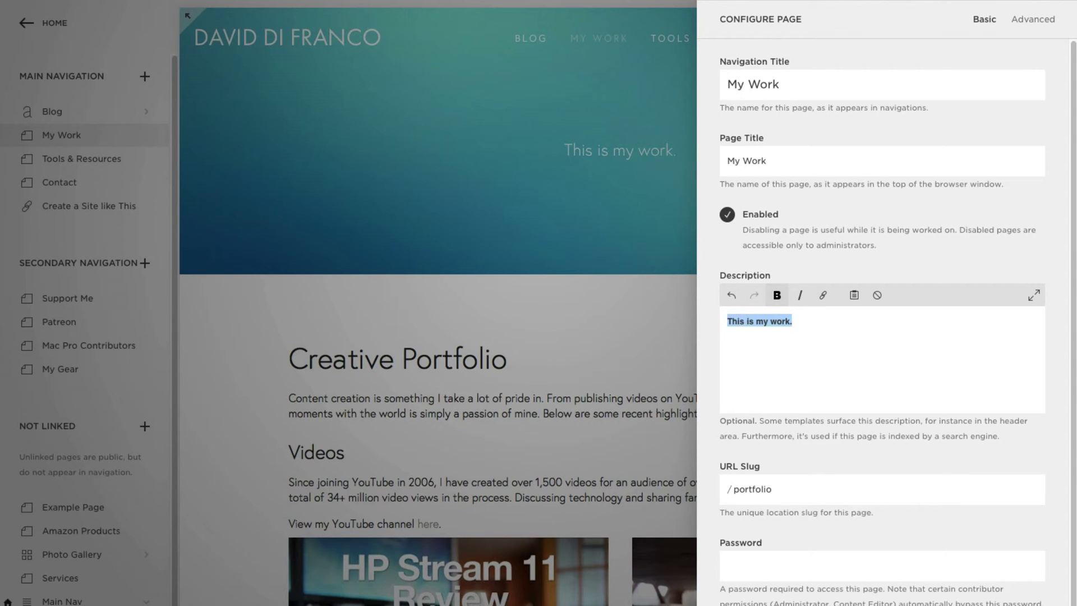
pyautogui.click(376, 120)
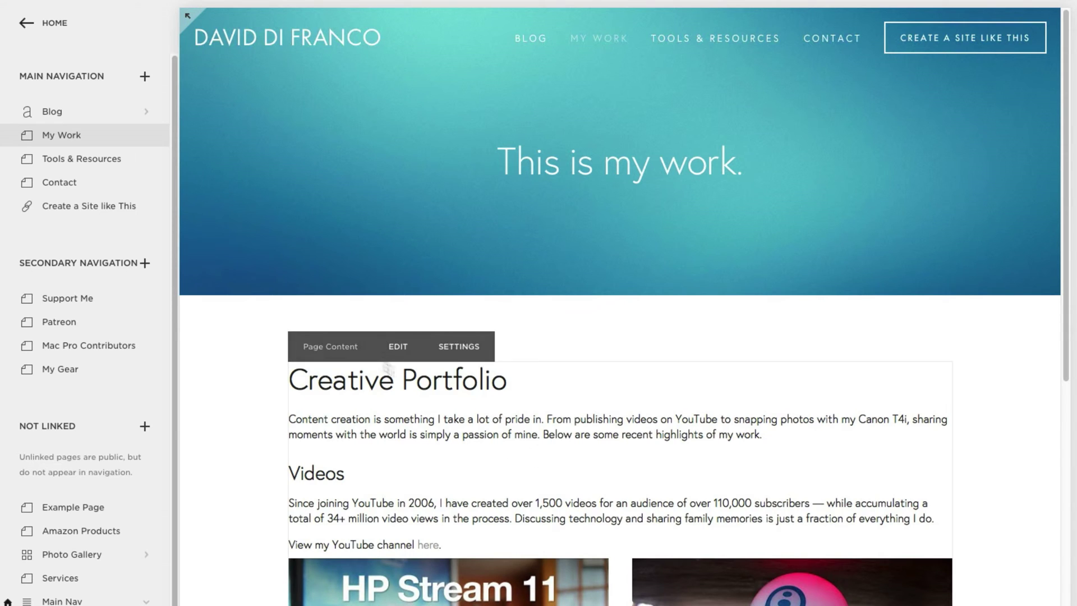
# Add a new line reading 'Test Link' below the My Work description
pyautogui.click(143, 136)
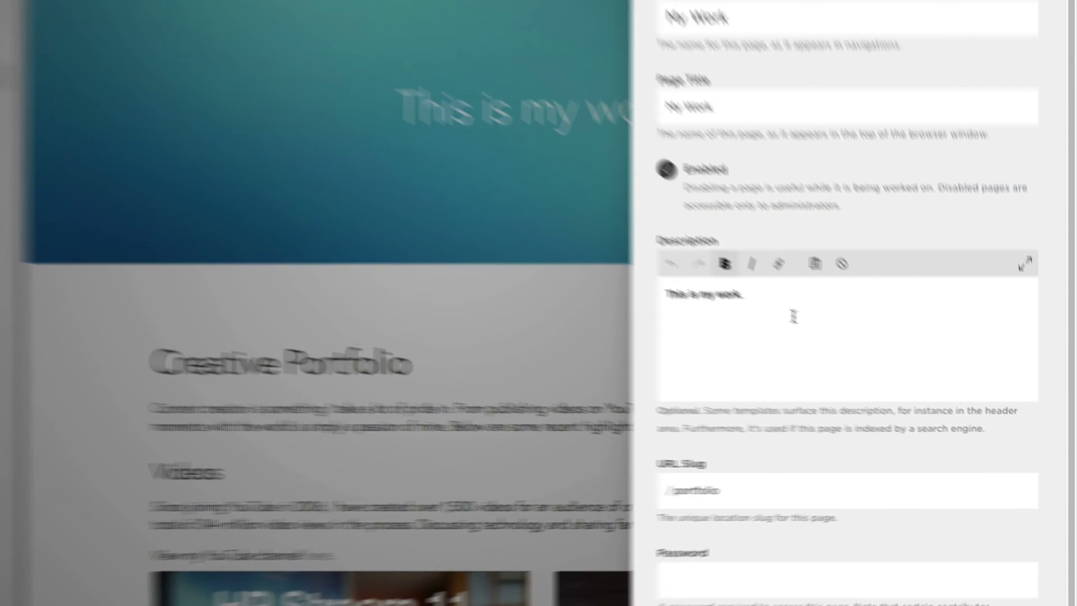
pyautogui.press('Return')
pyautogui.press('Return')
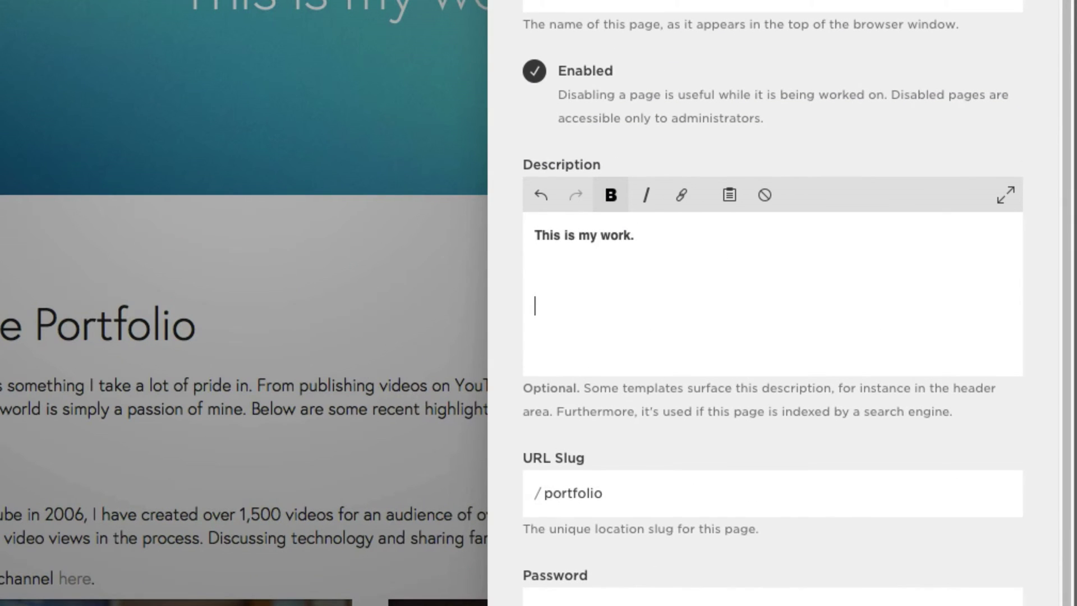
pyautogui.press('BackSpace')
pyautogui.write('Test Link')
# Unbold 'Test Link' and link it to google.com
pyautogui.moveTo(617, 273); pyautogui.dragTo(530, 271)
pyautogui.click(613, 196)
pyautogui.click(611, 208)
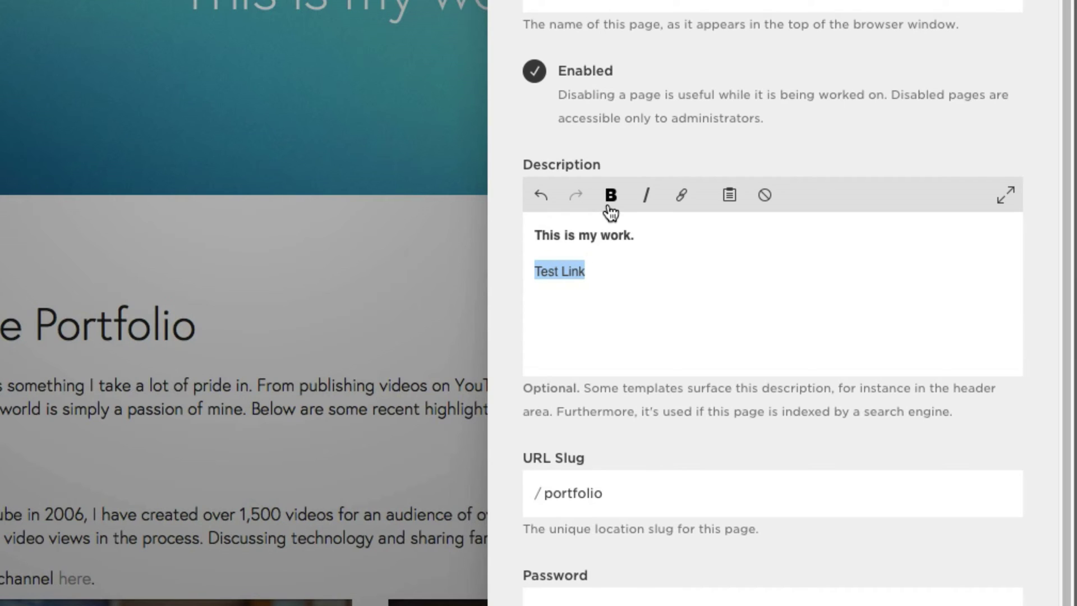
pyautogui.click(678, 203)
pyautogui.write('google.com')
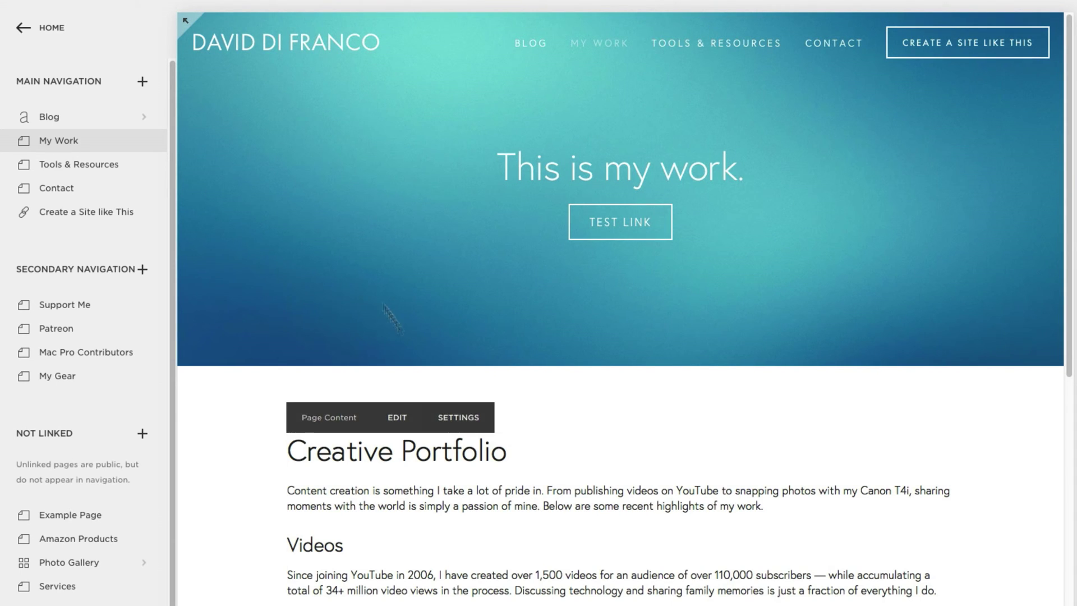
# Test the TEST LINK button in full preview, then close the Google tab it opened
pyautogui.click(179, 21)
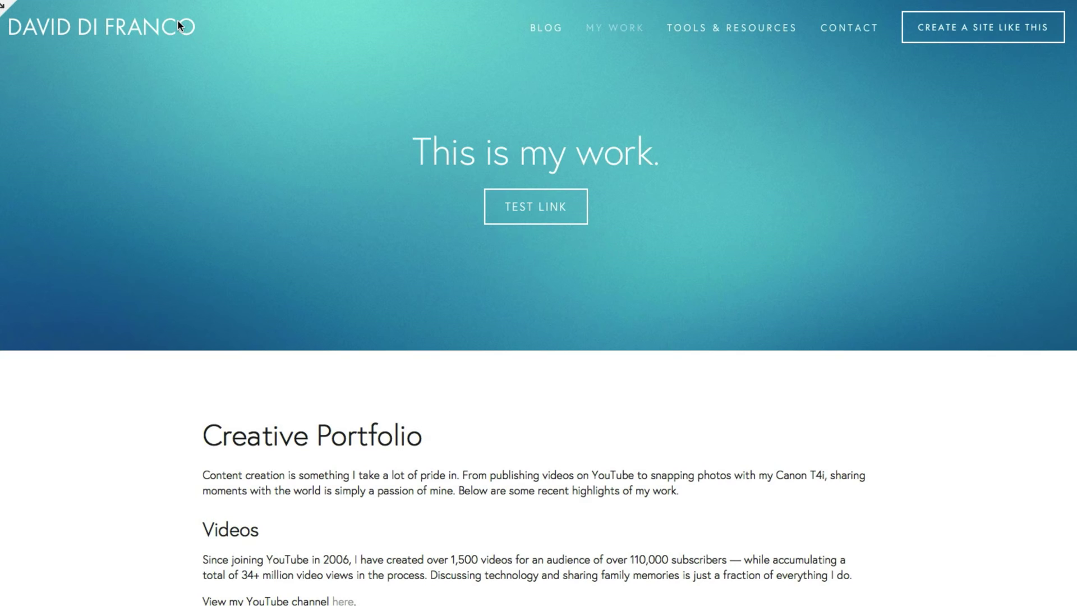
pyautogui.click(515, 217)
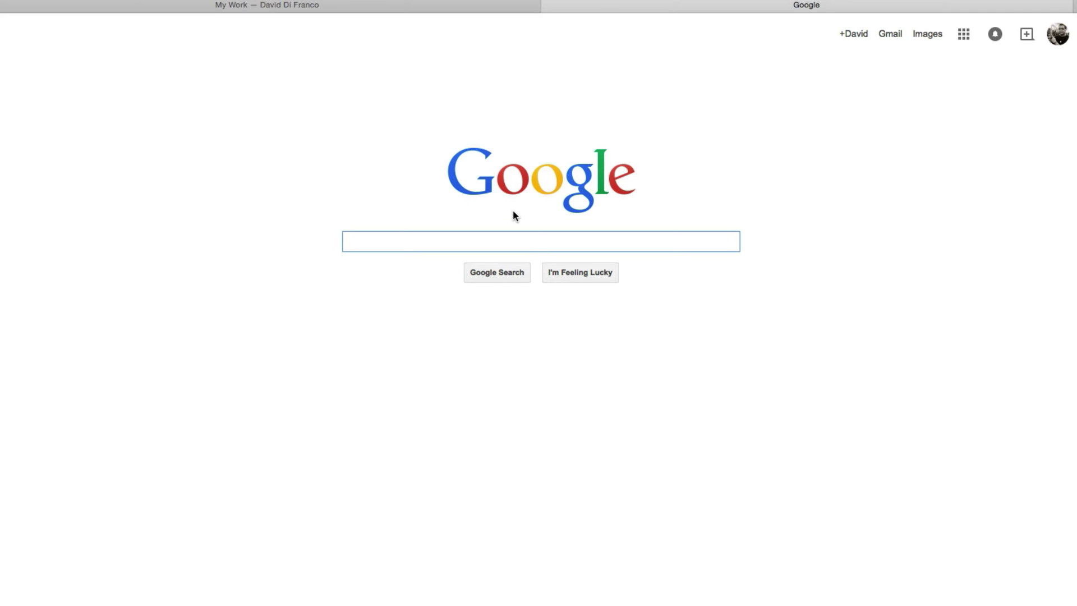
pyautogui.press('super+w')
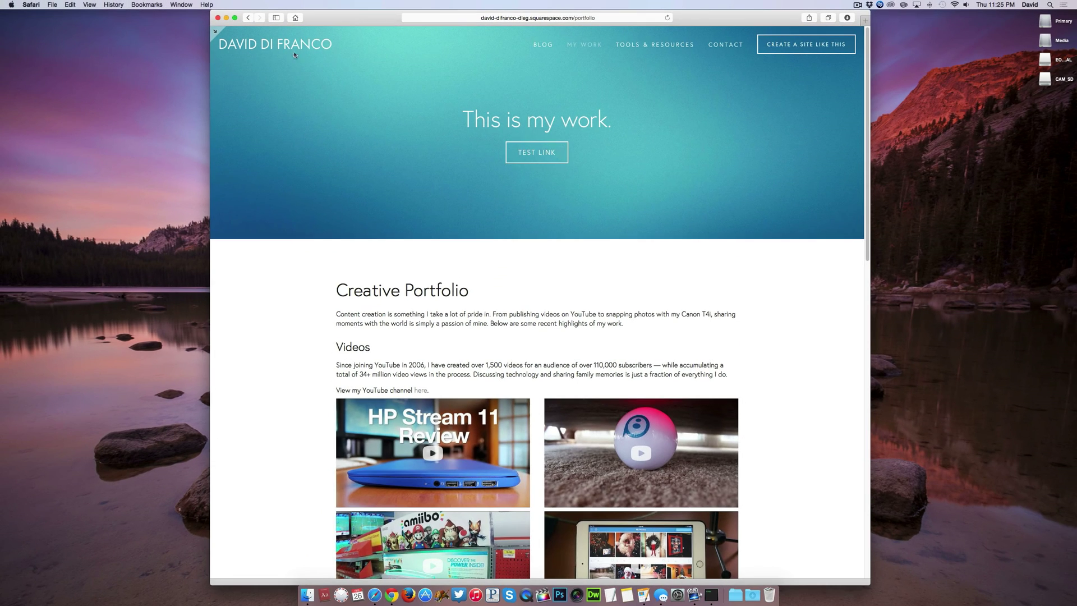
# Go home and follow Learn More to the 'A Fresh Look for 2015' blog post
pyautogui.click(292, 51)
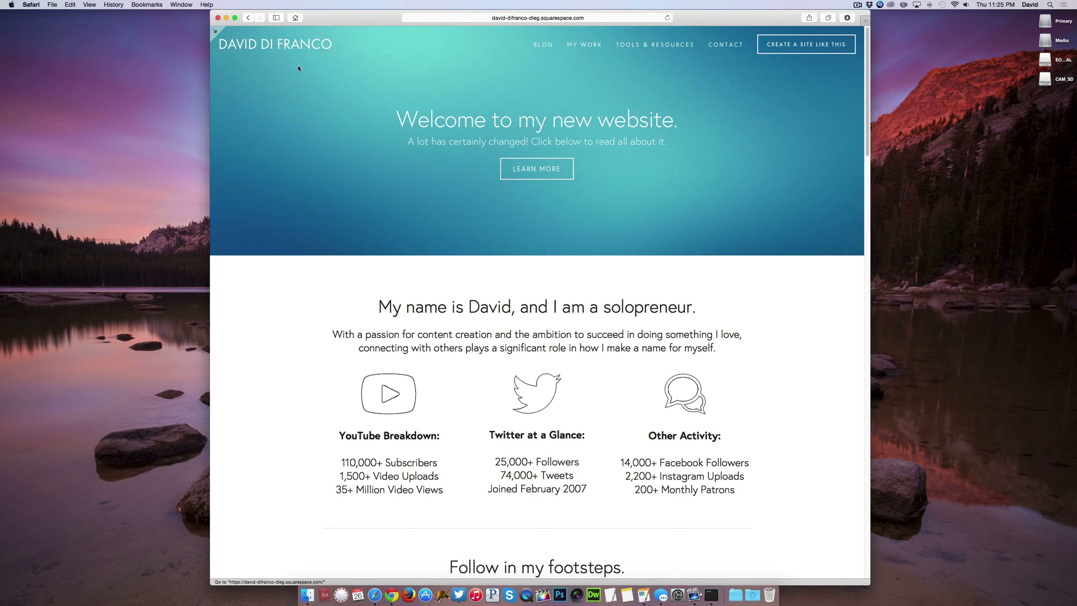
pyautogui.click(535, 174)
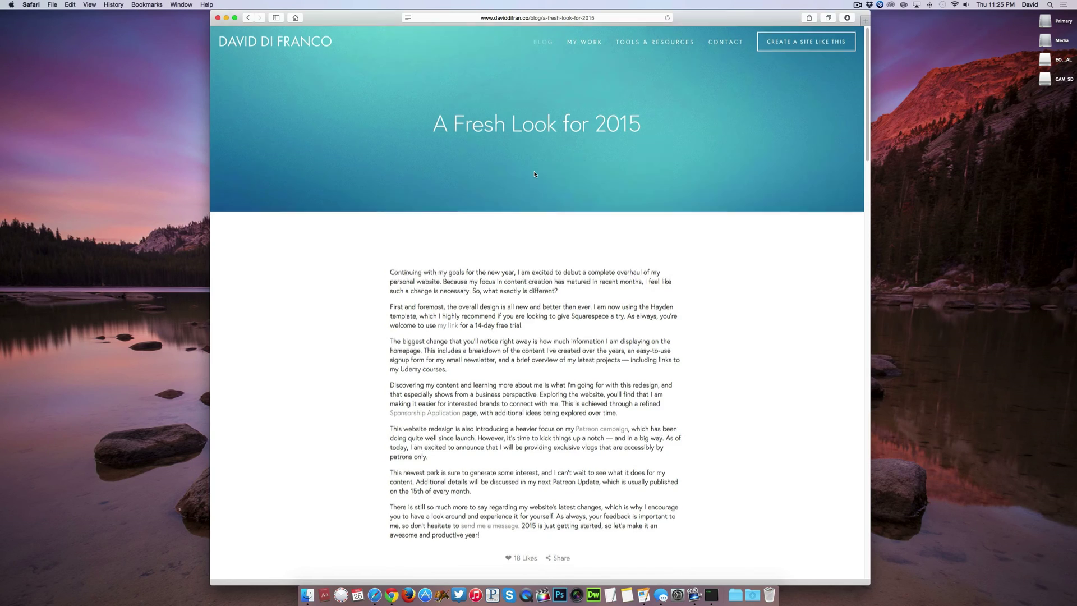
pyautogui.scroll(-5, 534, 173)
pyautogui.scroll(5, 535, 174)
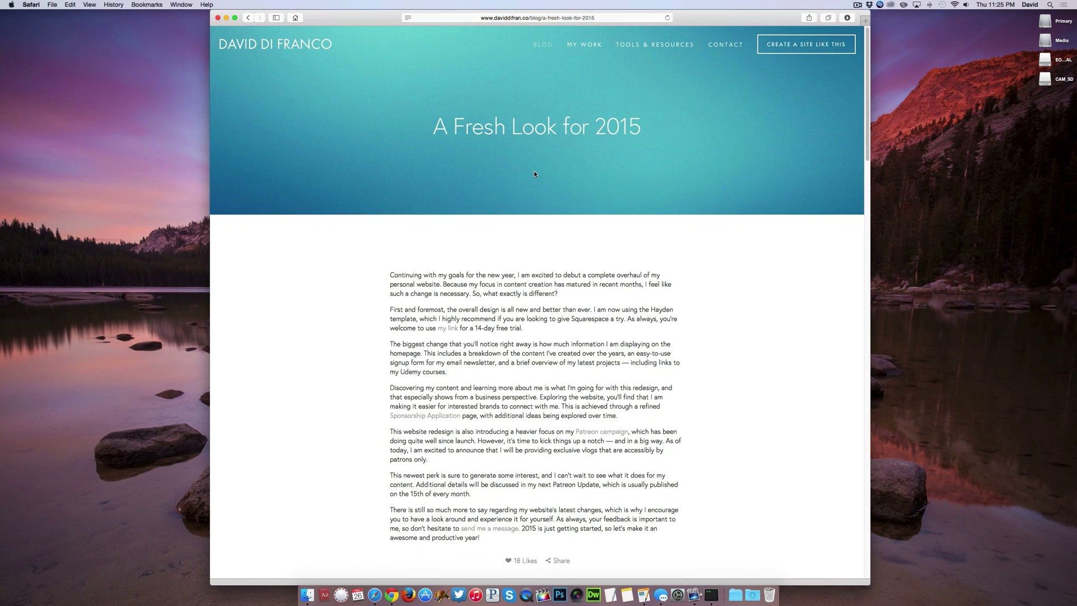